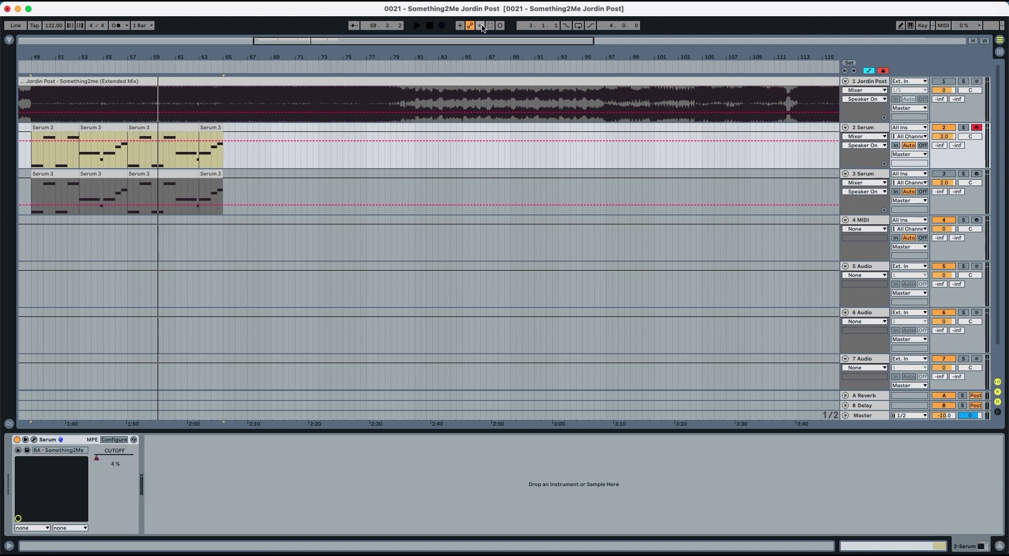
# Re-enable automation, switch on Osc B, set Osc A and B to -1 octave, and audition.
pyautogui.click(481, 26)
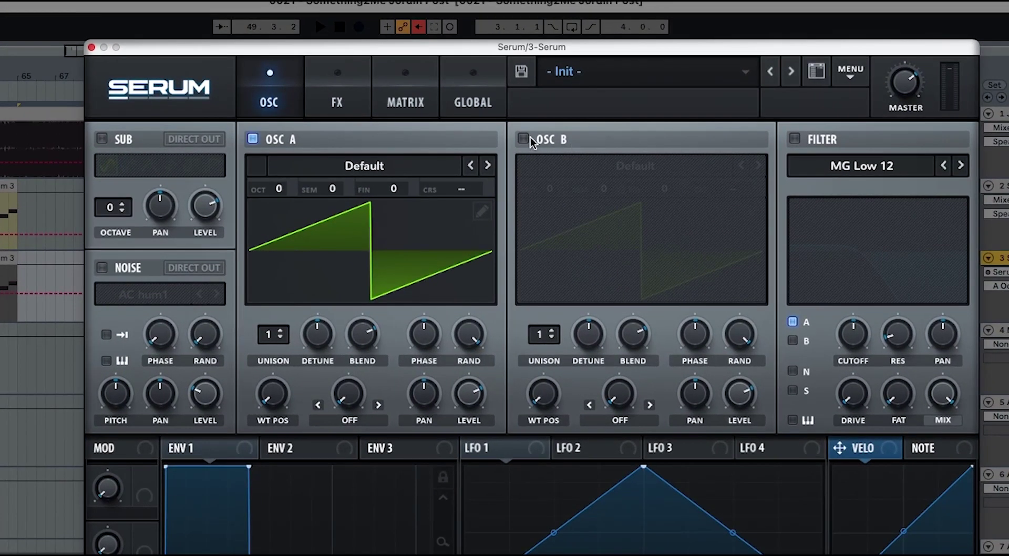
pyautogui.click(549, 92)
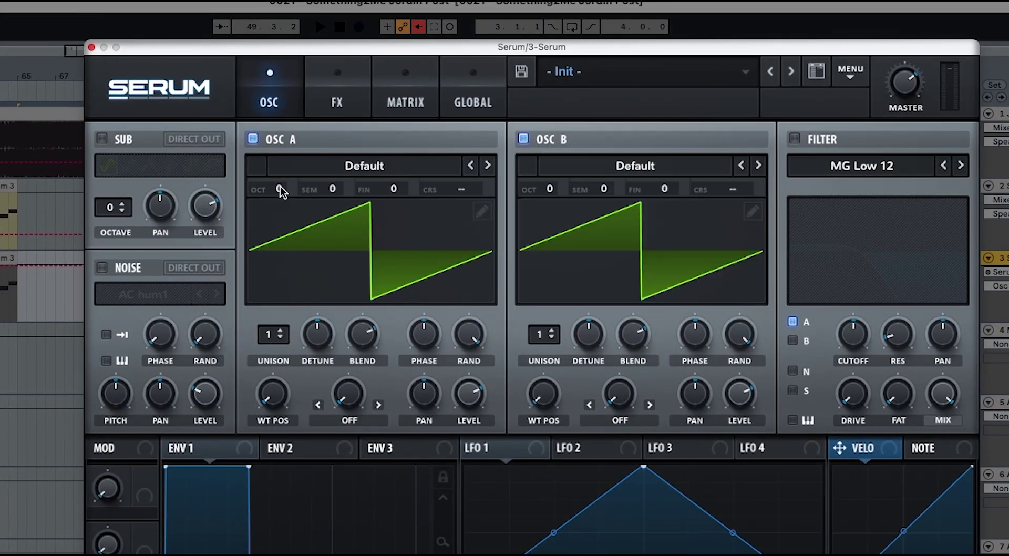
pyautogui.moveTo(279, 186); pyautogui.dragTo(279, 206)
pyautogui.moveTo(549, 189); pyautogui.dragTo(549, 213)
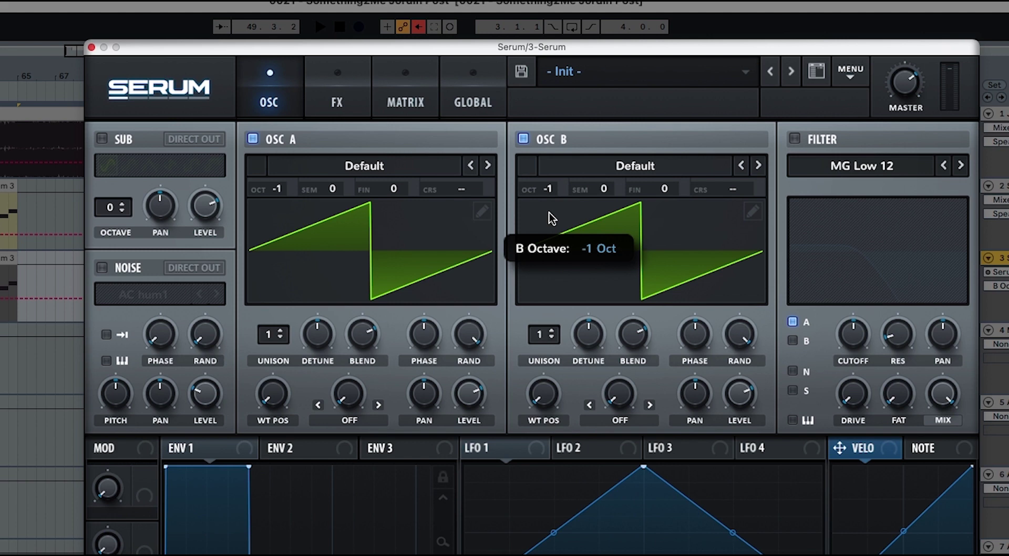
pyautogui.press('space')
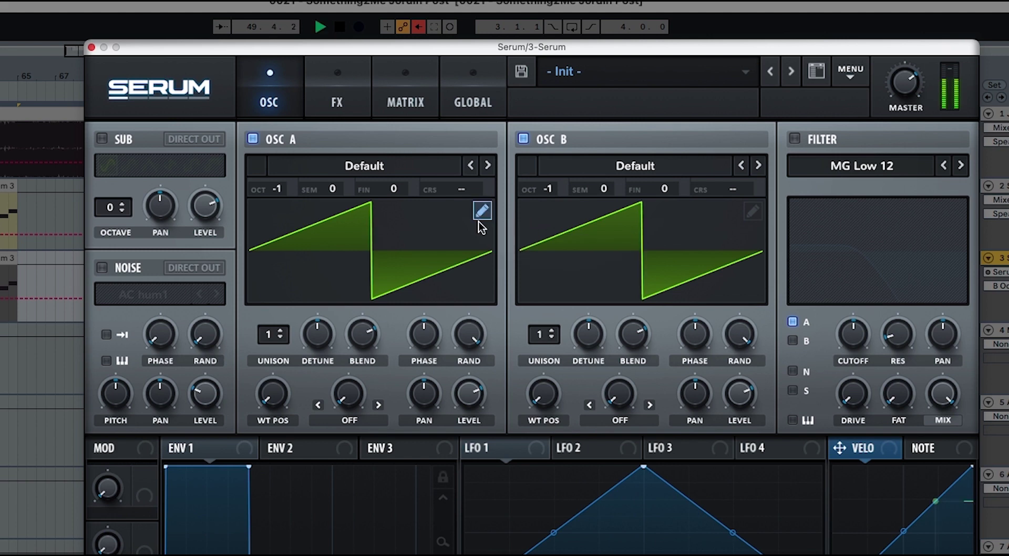
pyautogui.press('space')
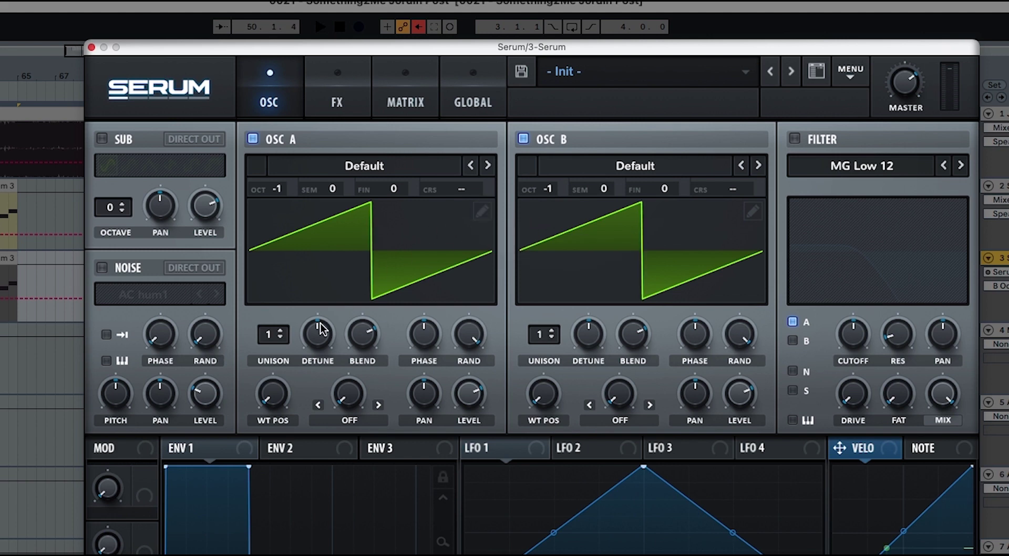
# Raise oscillator A's unison to 7 voices and audition the thicker sound.
pyautogui.moveTo(273, 336); pyautogui.dragTo(279, 250)
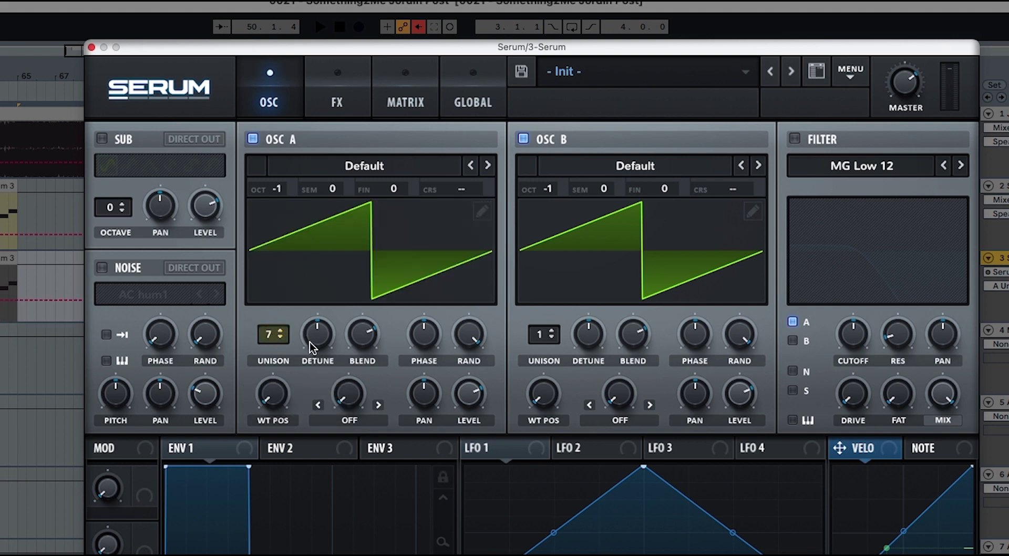
pyautogui.moveTo(314, 344); pyautogui.dragTo(315, 359)
pyautogui.press('space')
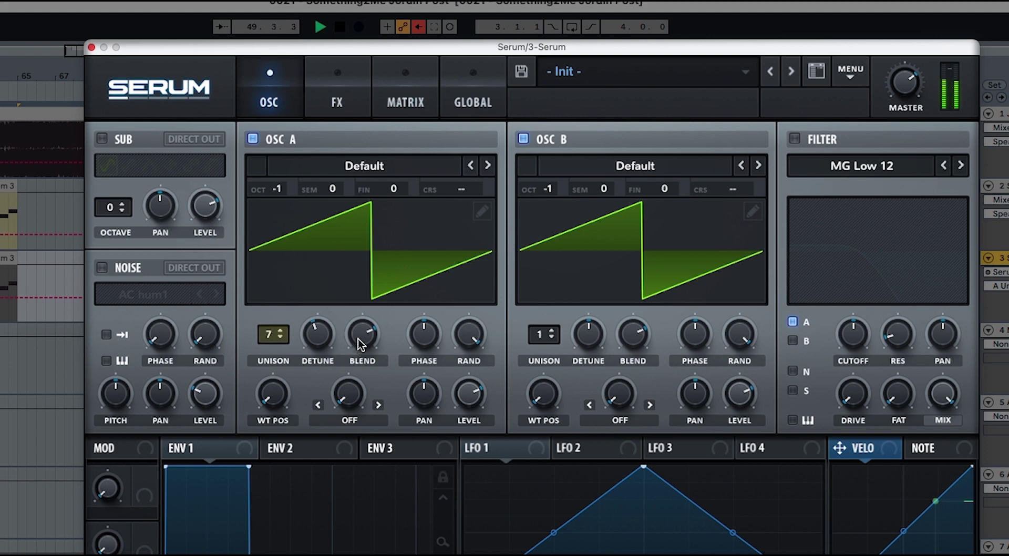
pyautogui.press('space')
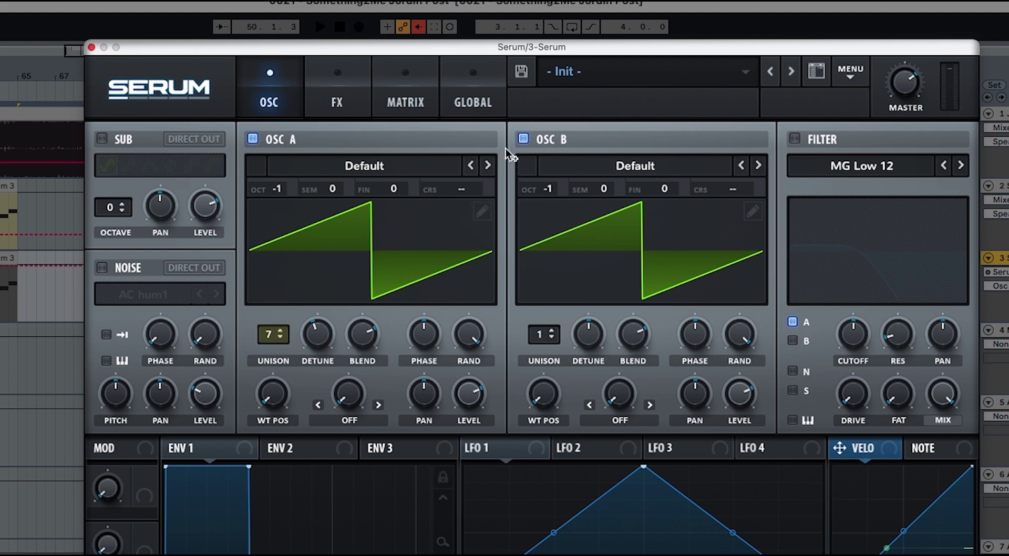
# Compare the oscillators by muting B, then A, while playing, and re-enable both.
pyautogui.click(523, 138)
pyautogui.press('space')
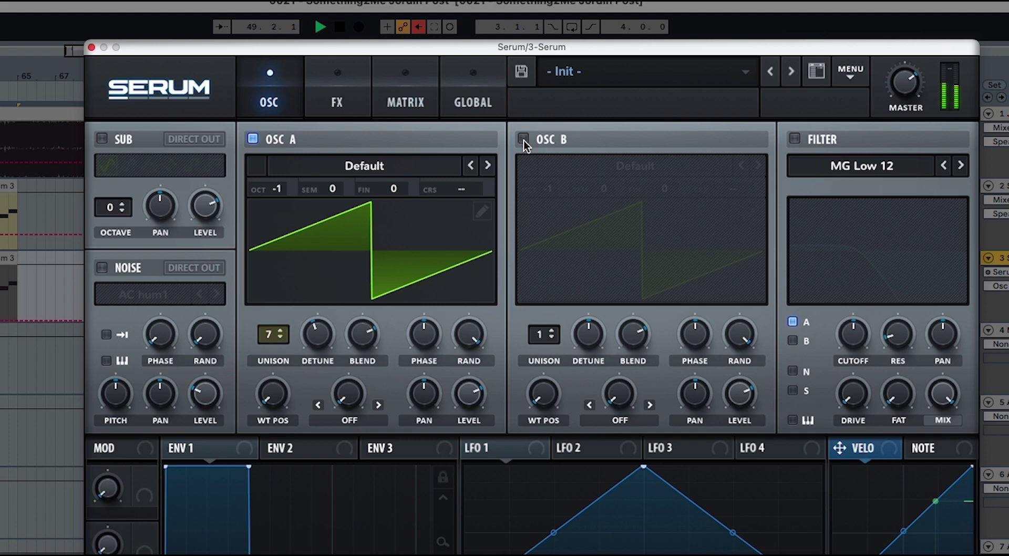
pyautogui.click(523, 139)
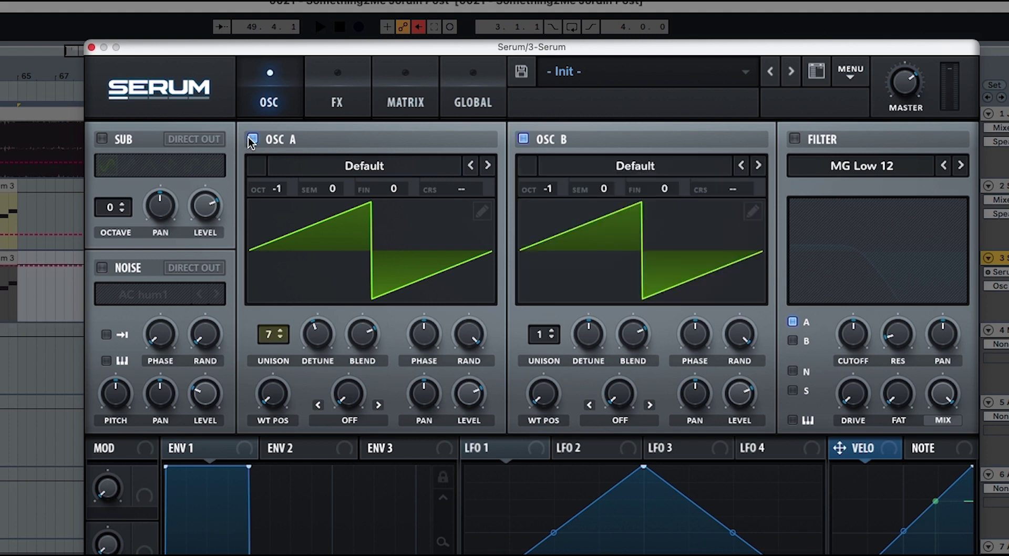
pyautogui.click(253, 139)
pyautogui.press('space')
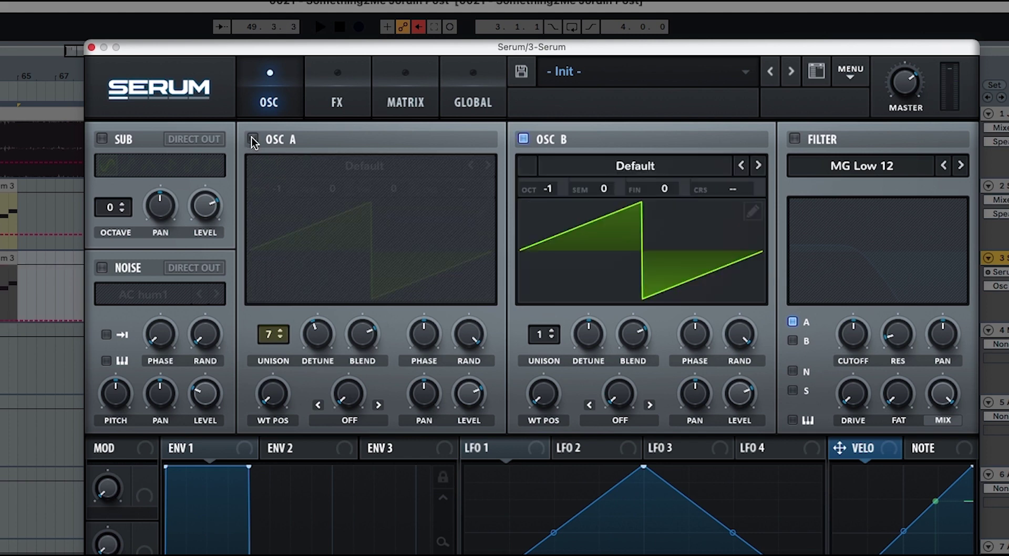
pyautogui.click(252, 138)
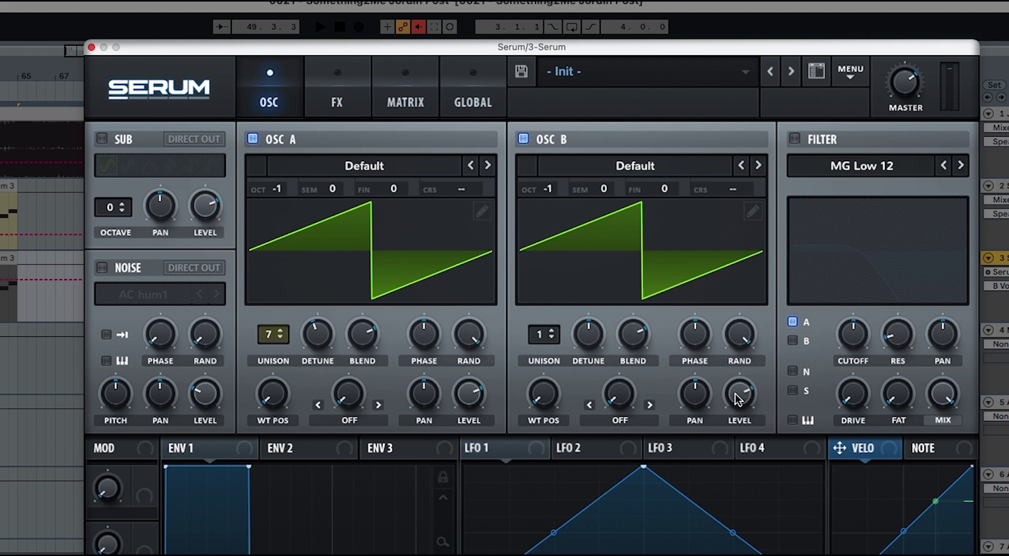
# Turn oscillator B's level up to 83% and play to check the balance.
pyautogui.moveTo(735, 403); pyautogui.dragTo(742, 392)
pyautogui.press('space')
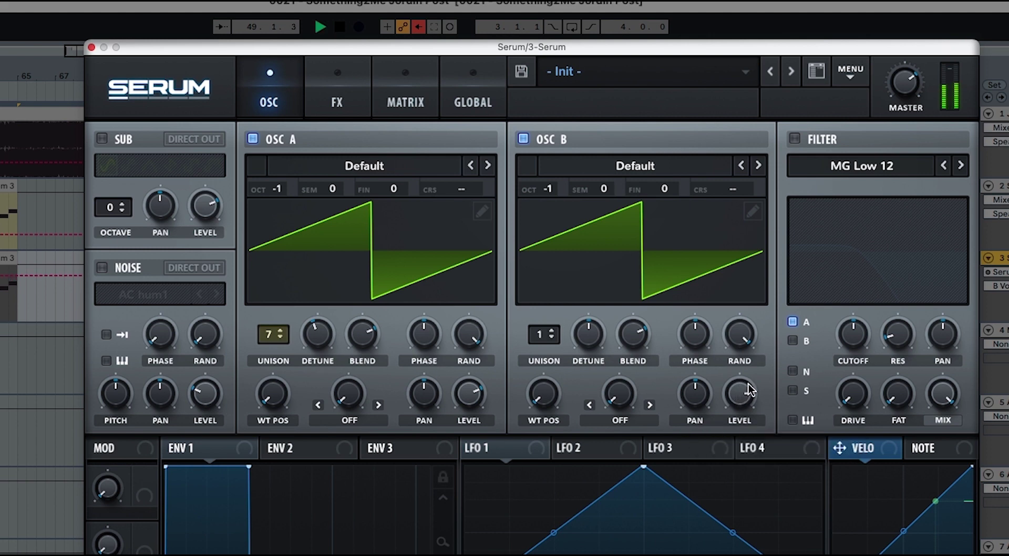
pyautogui.press('space')
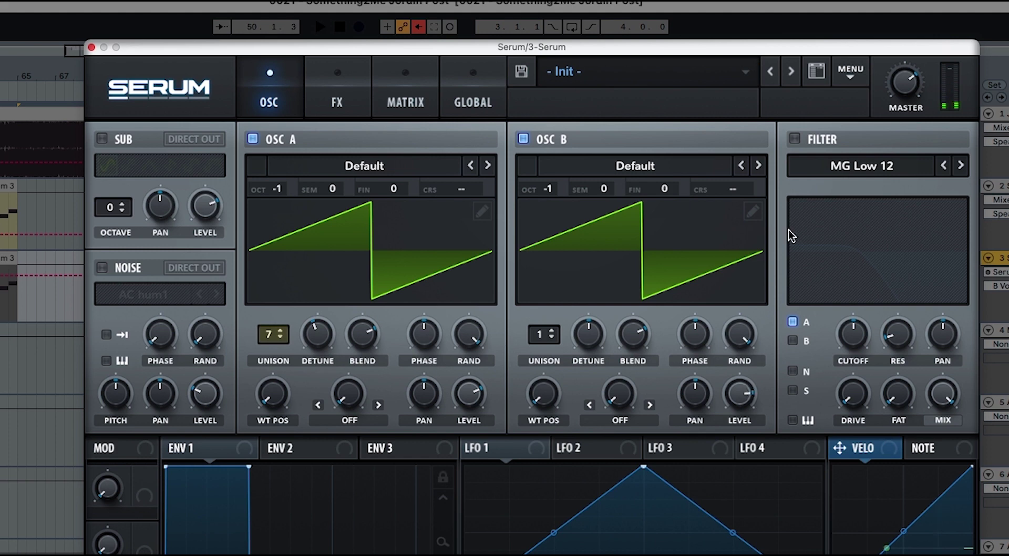
# Enable the main filter as MG Low 24, cutoff about 371 Hz, drive 14%, with Osc B routed through.
pyautogui.click(795, 141)
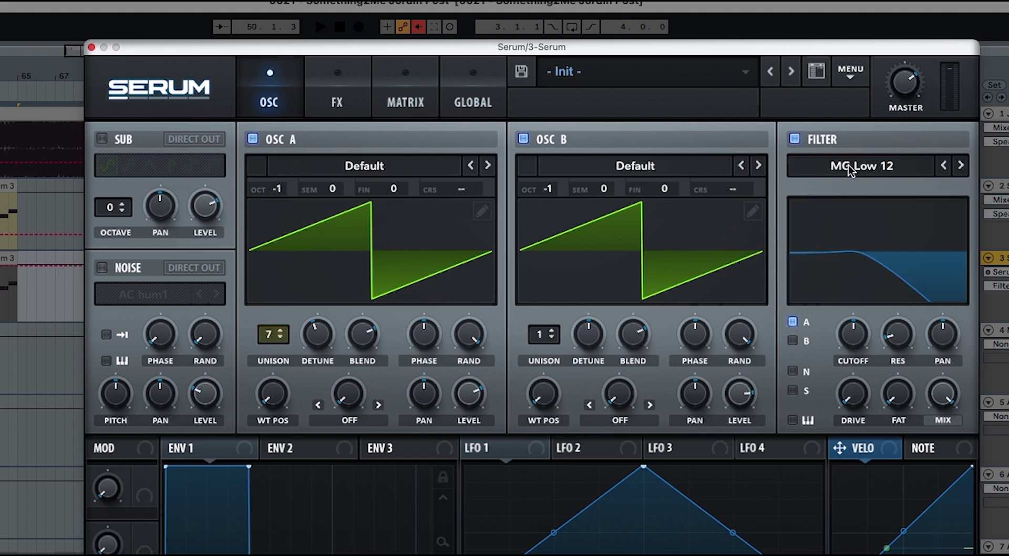
pyautogui.click(962, 166)
pyautogui.click(965, 167)
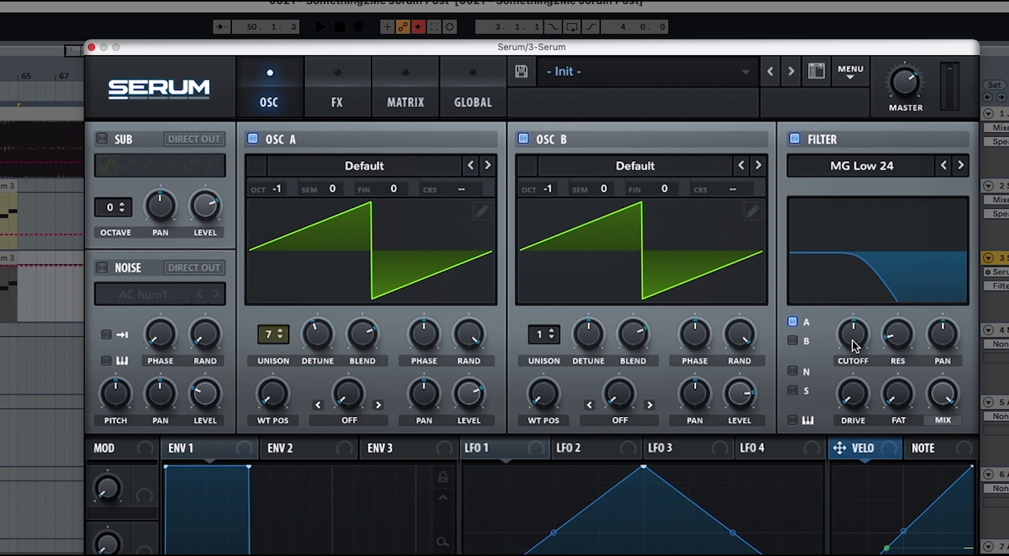
pyautogui.moveTo(854, 340); pyautogui.dragTo(853, 350)
pyautogui.click(899, 337)
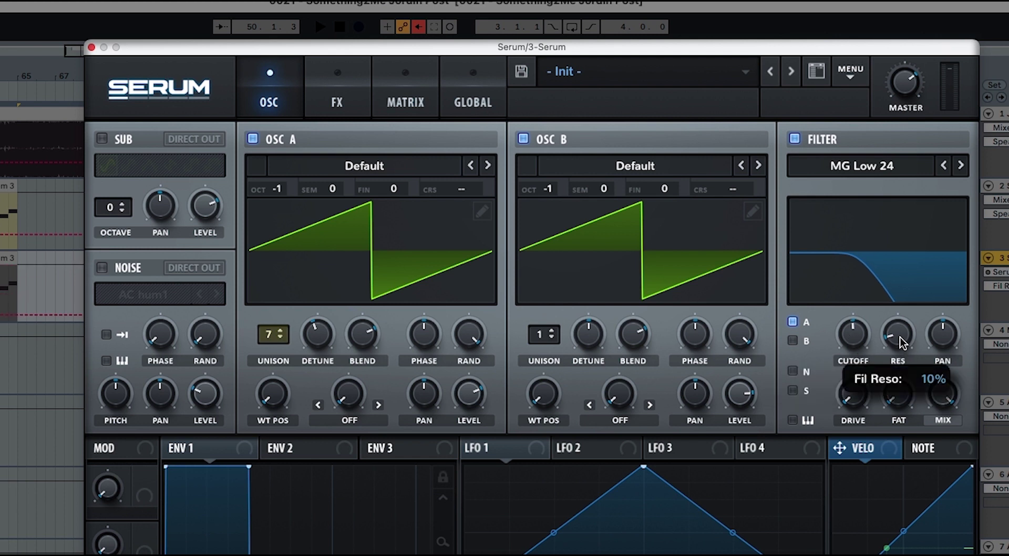
pyautogui.moveTo(855, 408); pyautogui.dragTo(853, 368)
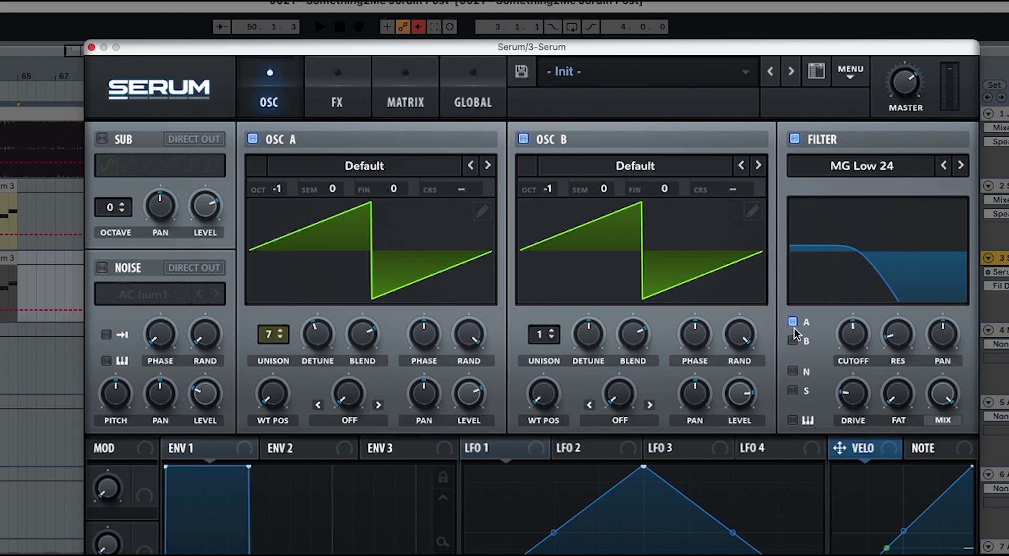
pyautogui.click(793, 340)
# Play the filtered sound, then turn the master volume down slightly.
pyautogui.press('space')
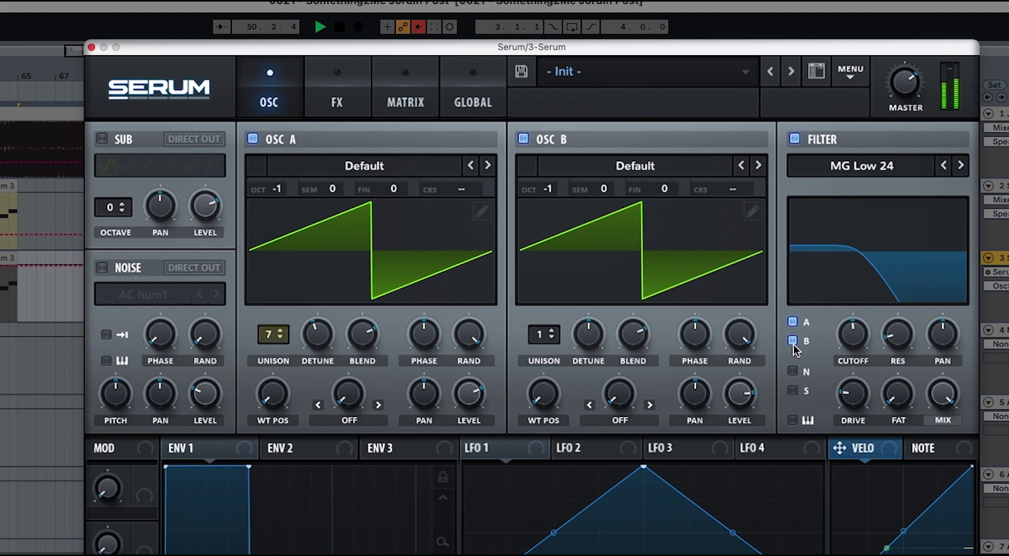
pyautogui.press('space')
pyautogui.moveTo(905, 97)
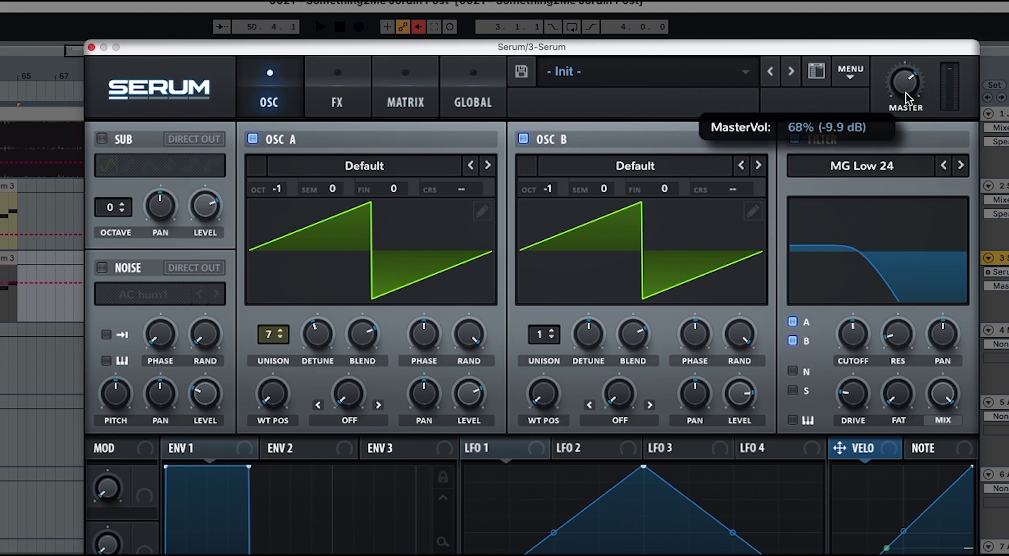
pyautogui.moveTo(904, 97); pyautogui.dragTo(905, 100)
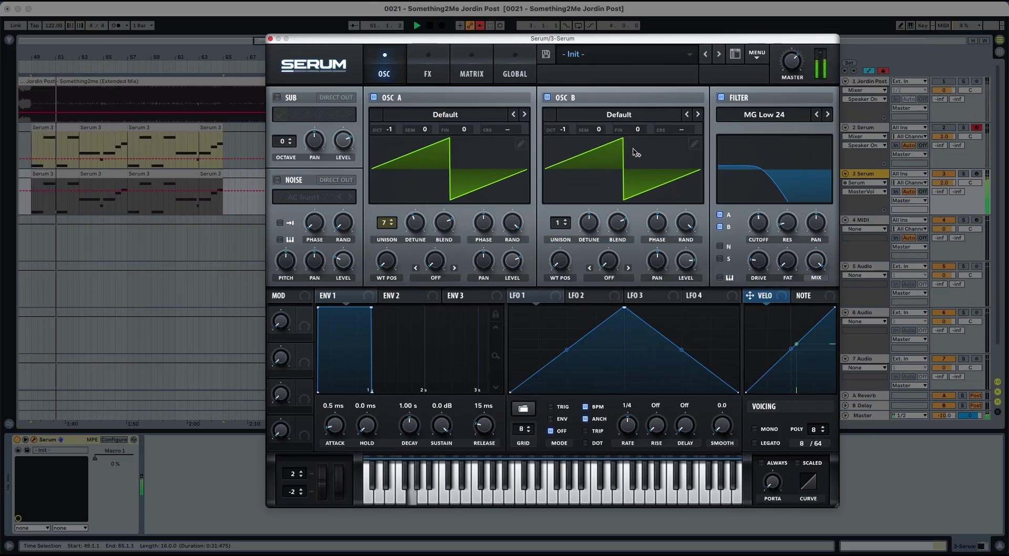
# Enable the FX Filter first in the chain, set to MG Low 18 with cutoff about 852 Hz.
pyautogui.press('space')
pyautogui.click(428, 67)
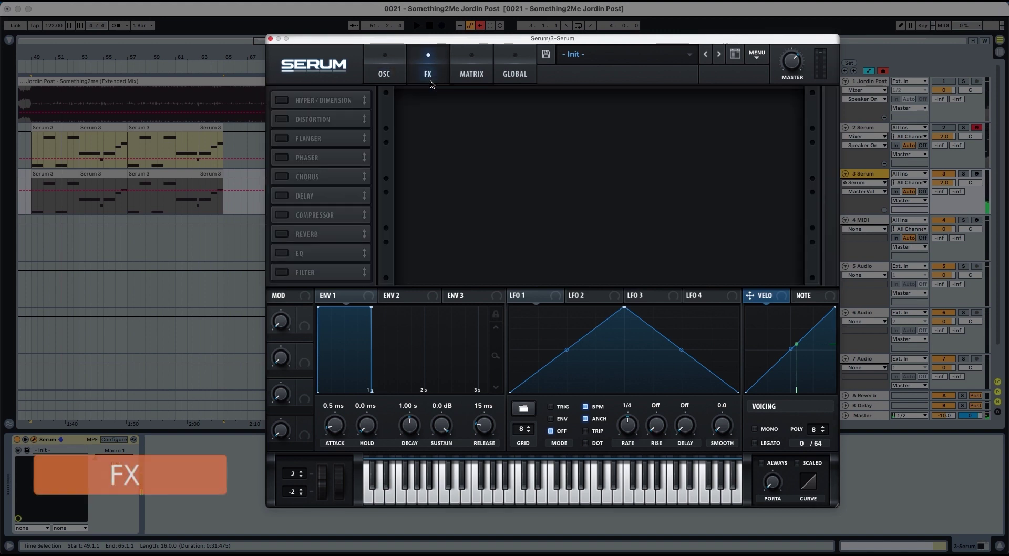
pyautogui.click(282, 272)
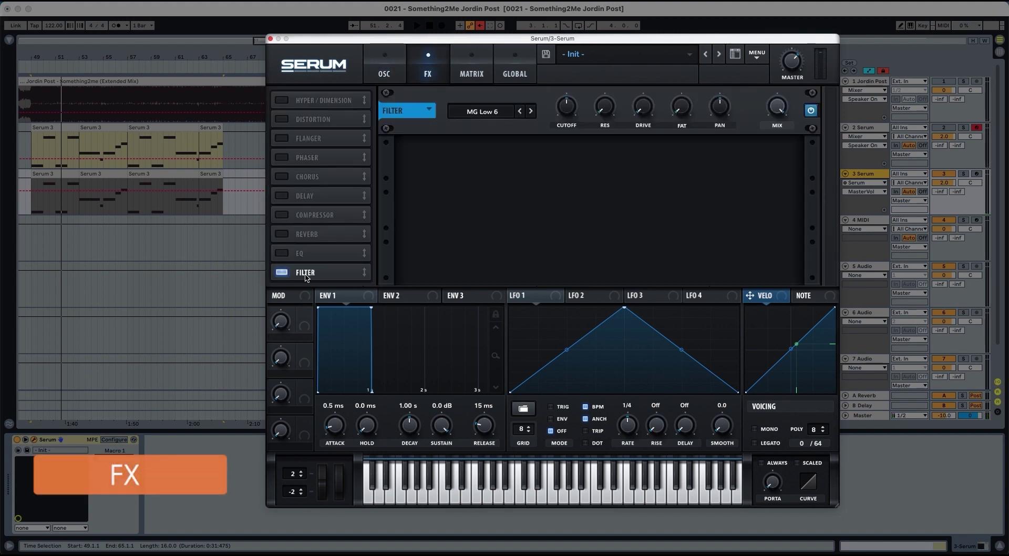
pyautogui.moveTo(310, 272); pyautogui.dragTo(310, 100)
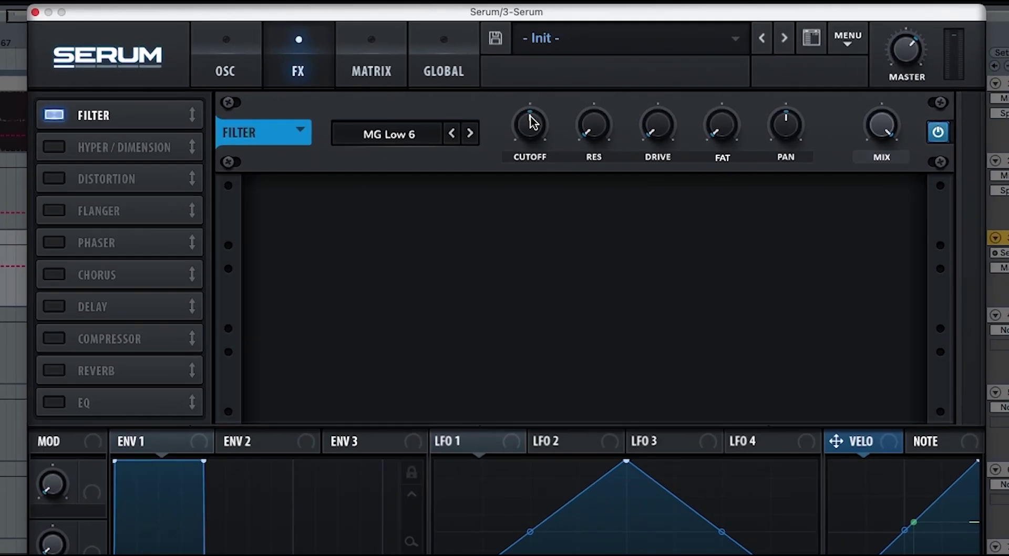
pyautogui.moveTo(530, 115); pyautogui.dragTo(532, 100)
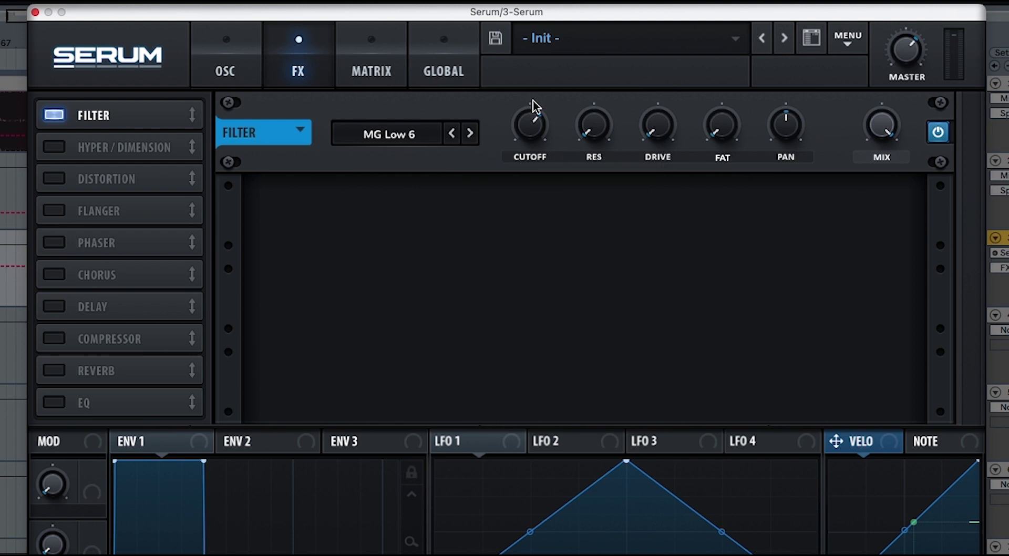
pyautogui.click(470, 134)
pyautogui.click(470, 134)
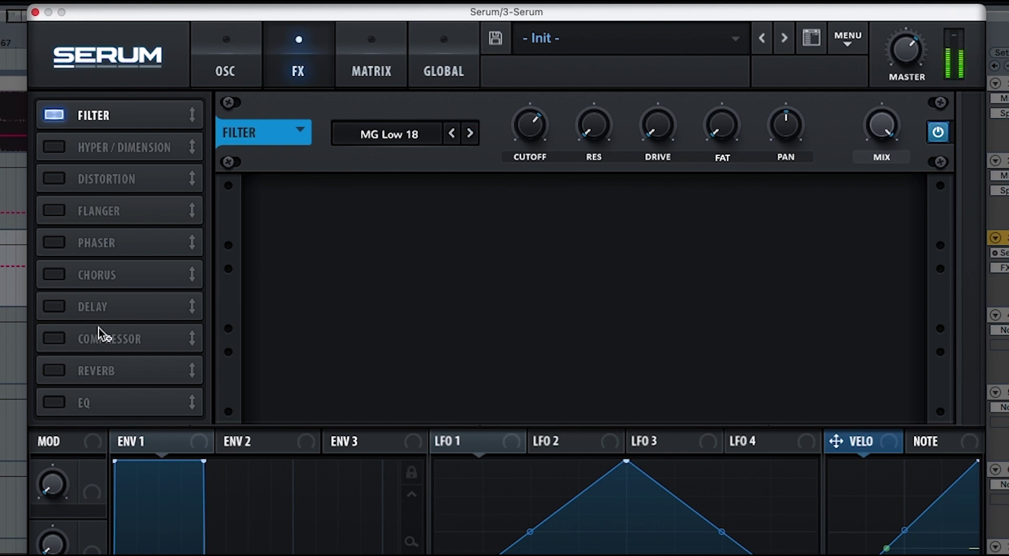
# Enable Distortion after the filter, raise its drive to about 64%, and play the patch.
pyautogui.click(62, 181)
pyautogui.moveTo(97, 158); pyautogui.dragTo(96, 135)
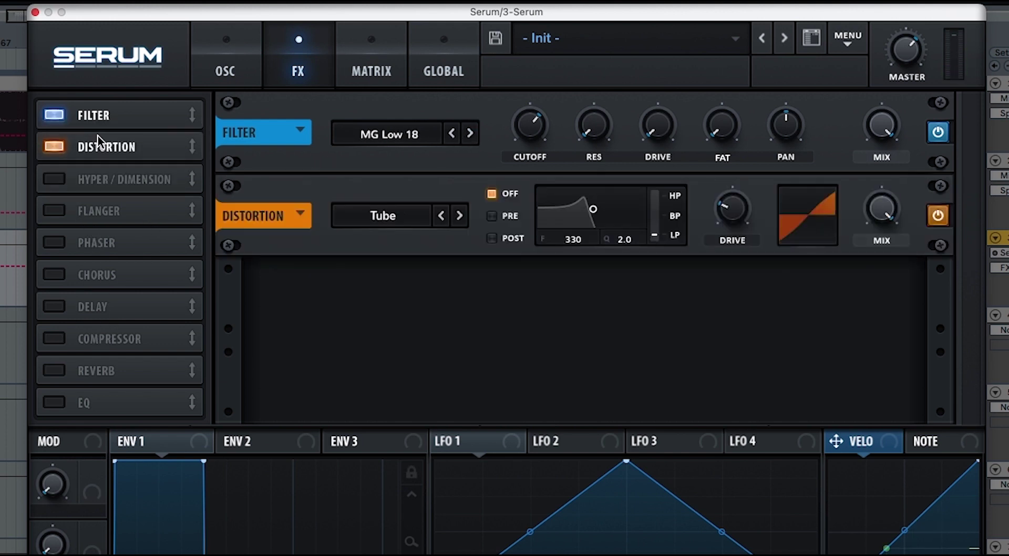
pyautogui.moveTo(721, 227); pyautogui.dragTo(732, 148)
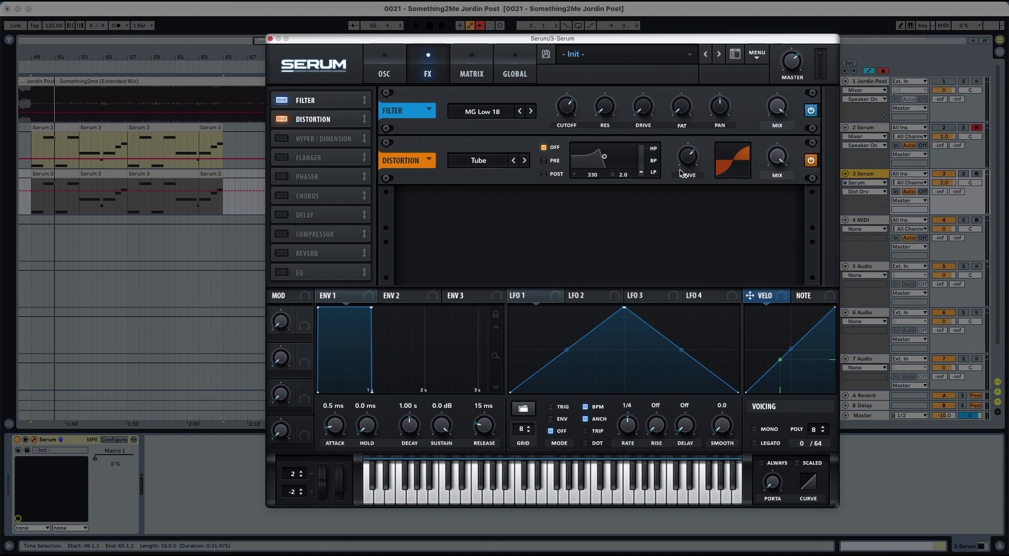
pyautogui.press('space')
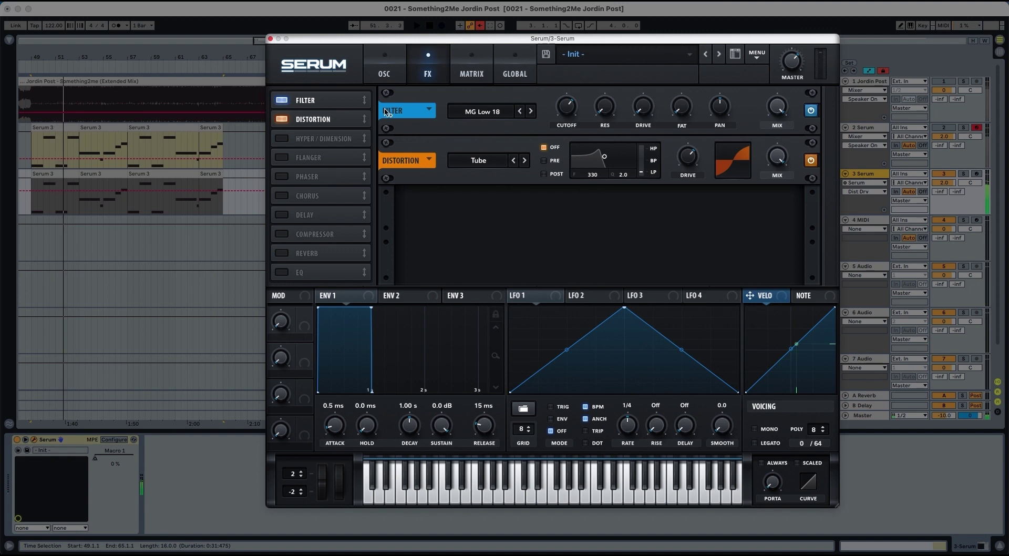
# Return Serum to the OSC page and set the insert point in the lower Serum 3 clip.
pyautogui.click(385, 73)
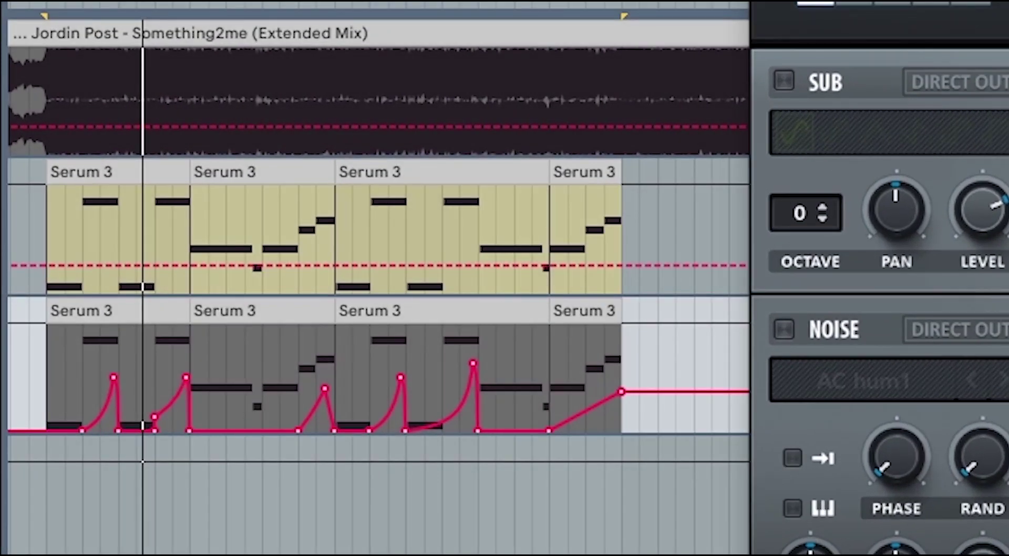
pyautogui.click(77, 348)
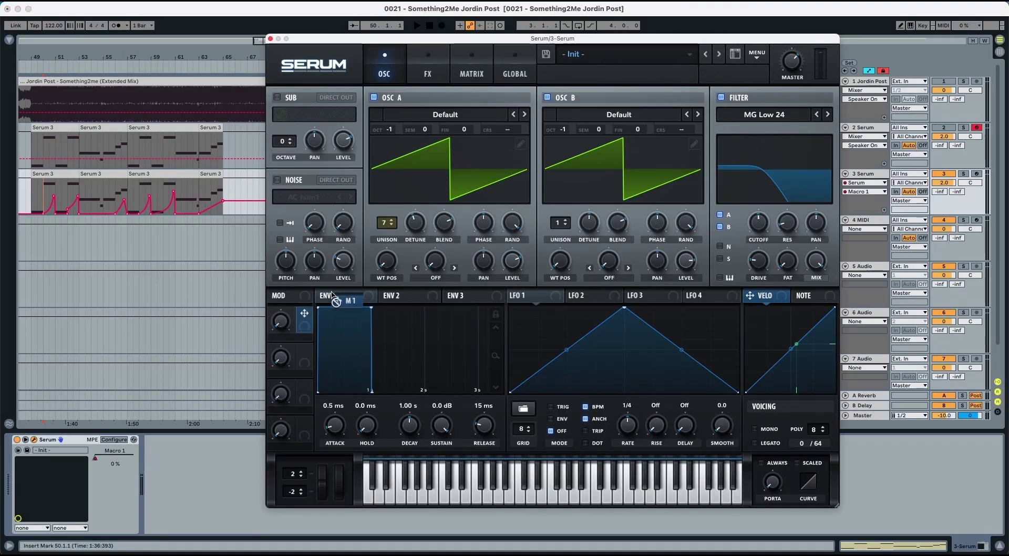
# Assign Macro 1 to oscillator A's unison detune and fine-tune the modulation amount.
pyautogui.moveTo(304, 313); pyautogui.dragTo(411, 223)
pyautogui.moveTo(406, 212)
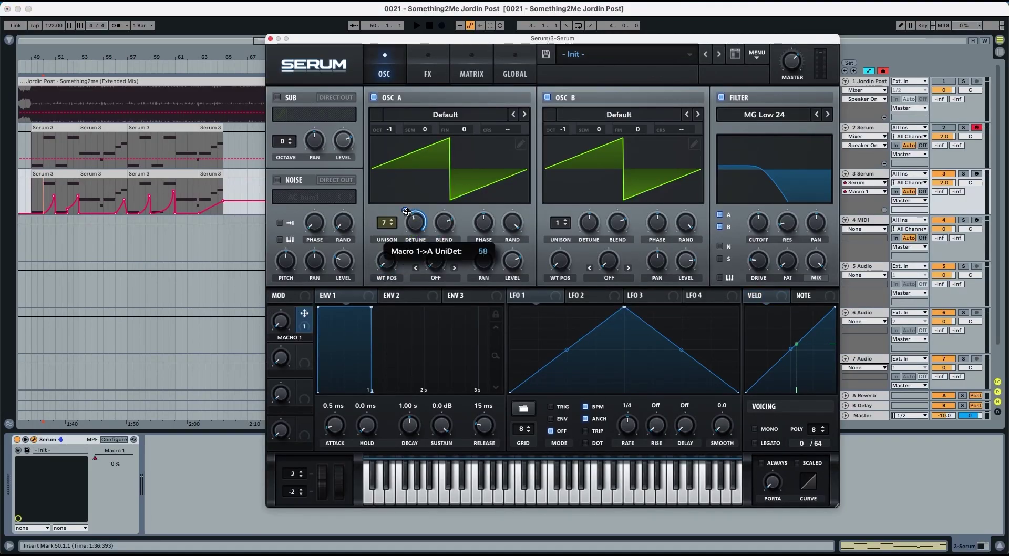
pyautogui.moveTo(406, 222); pyautogui.dragTo(409, 224)
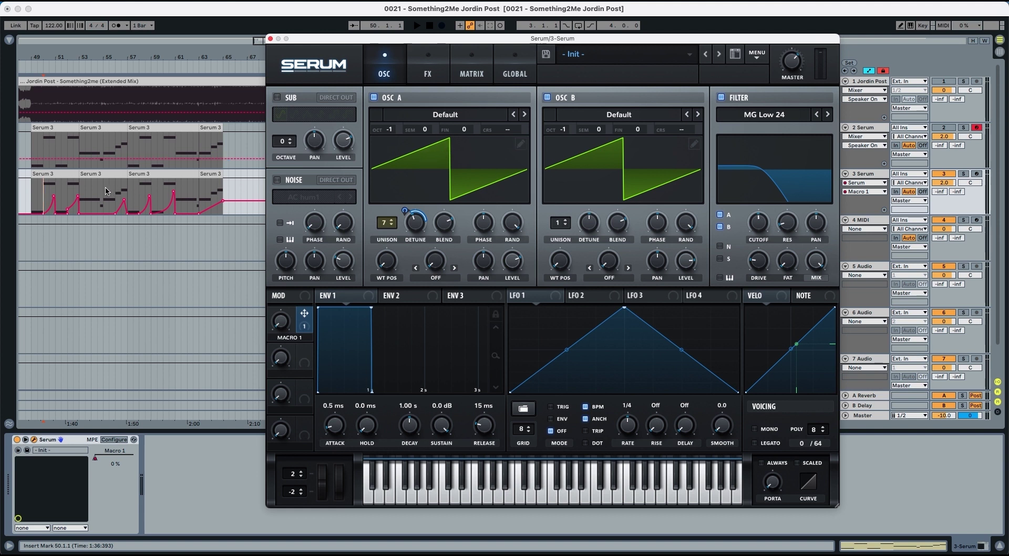
# Play the song from bar 49 to audition the detune macro, then stop.
pyautogui.click(37, 193)
pyautogui.press('space')
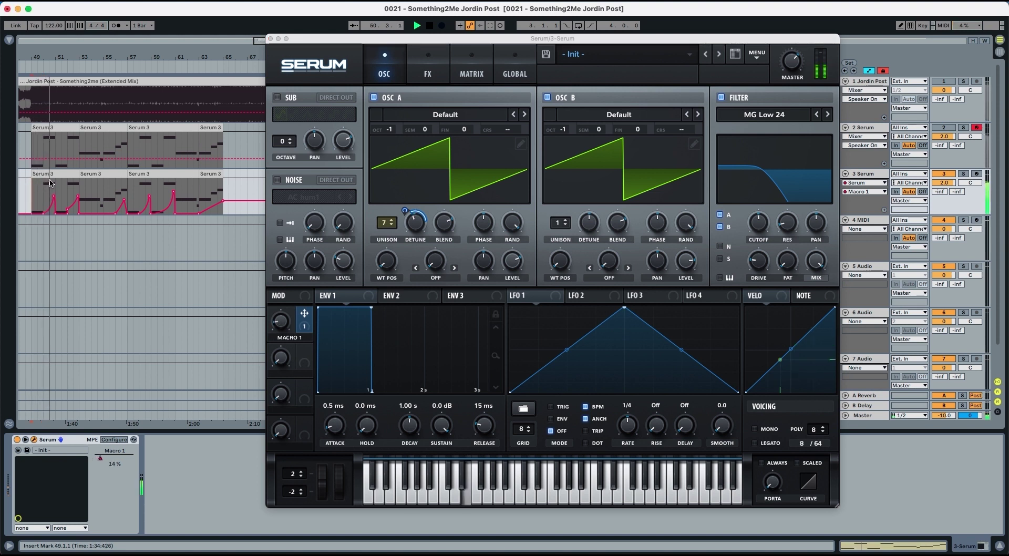
pyautogui.press('space')
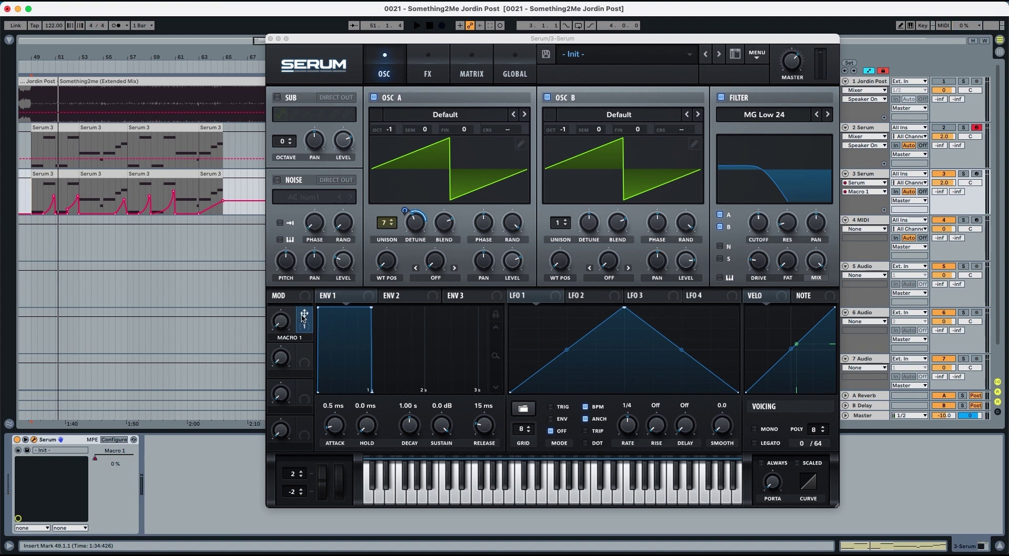
# Assign Macro 1 to the main filter cutoff and to the FX Filter's cutoff.
pyautogui.moveTo(303, 317); pyautogui.dragTo(750, 208)
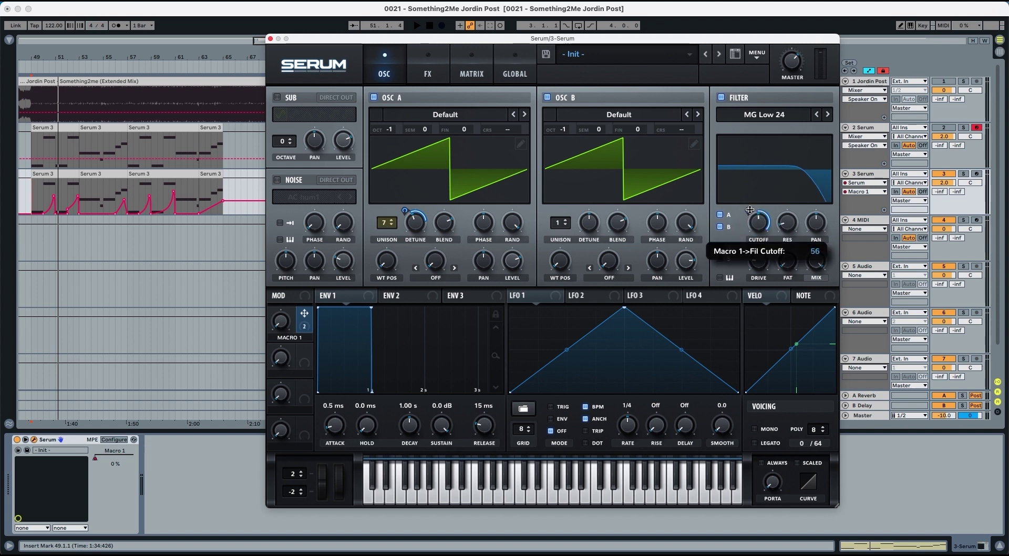
pyautogui.click(427, 71)
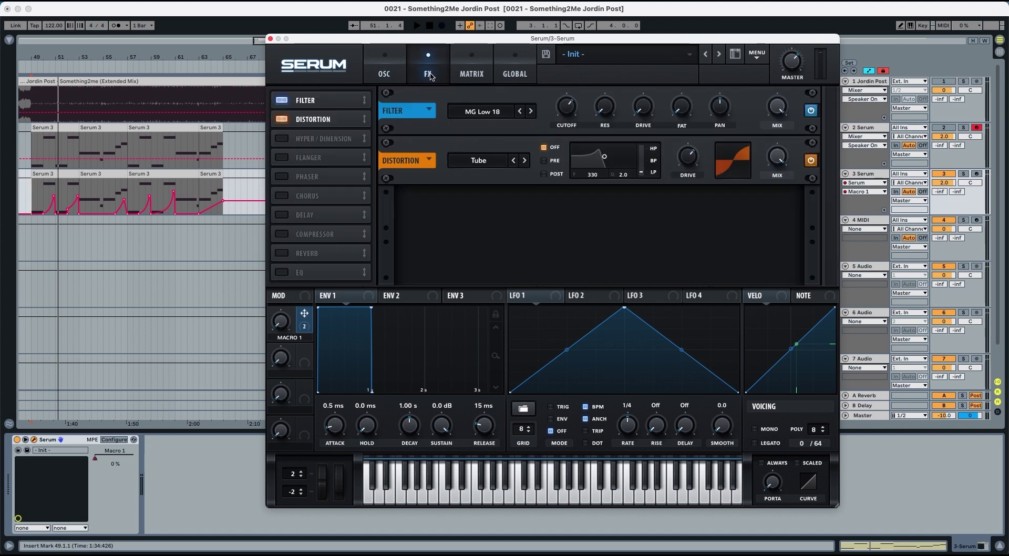
pyautogui.moveTo(304, 315); pyautogui.dragTo(556, 95)
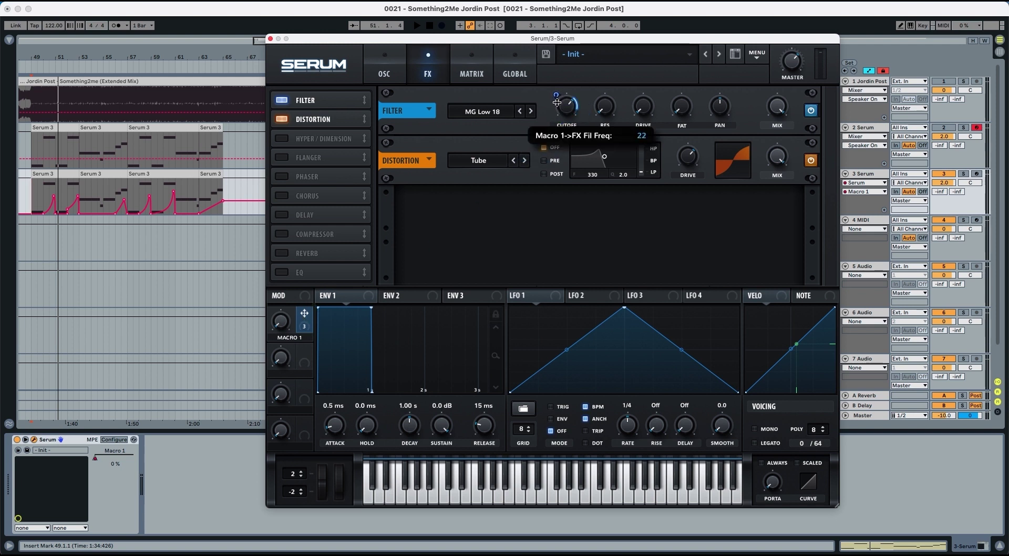
# Play the finished bass patch from bar 49 with the OSC page showing.
pyautogui.press('space')
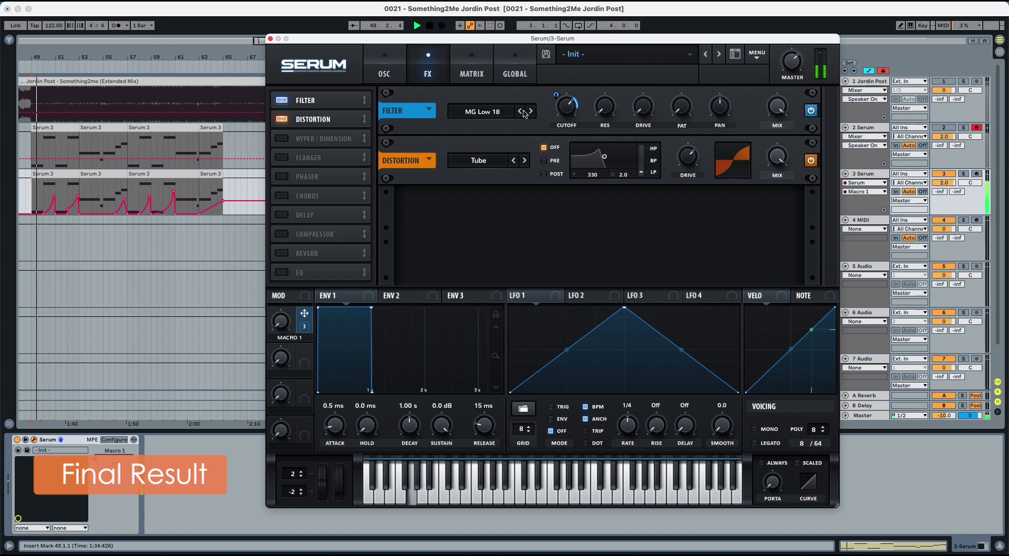
pyautogui.click(386, 67)
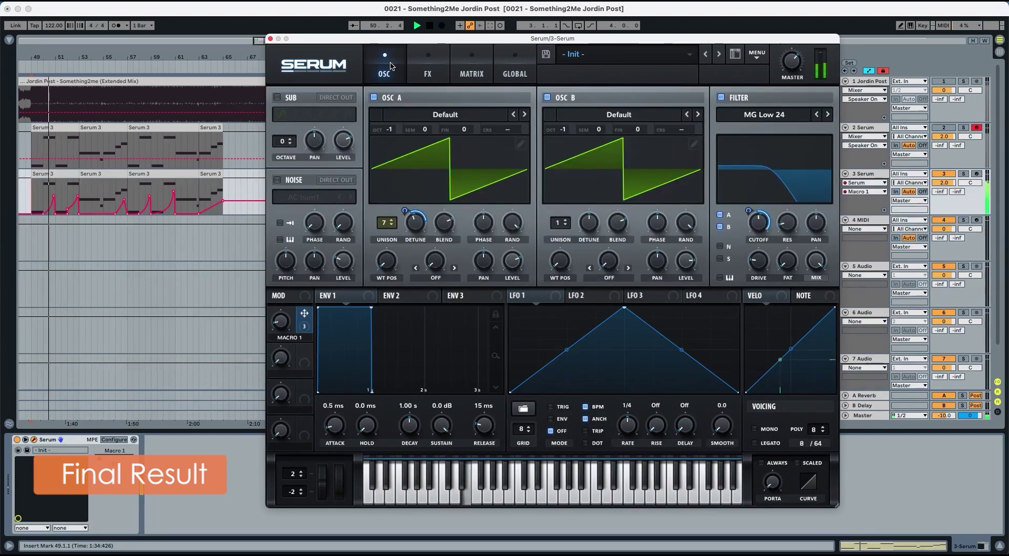